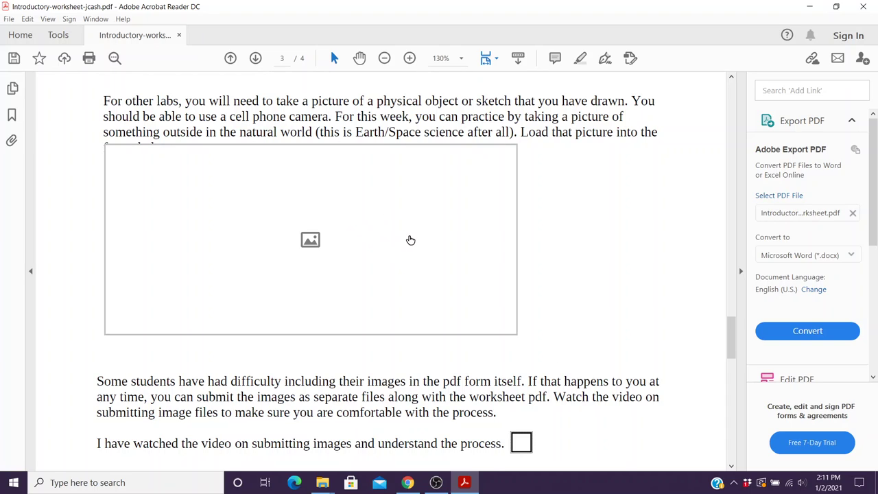
Review the two picture frames on page 3 of the worksheet and the instructions that go with each.
scroll(411, 240, "up", 3)
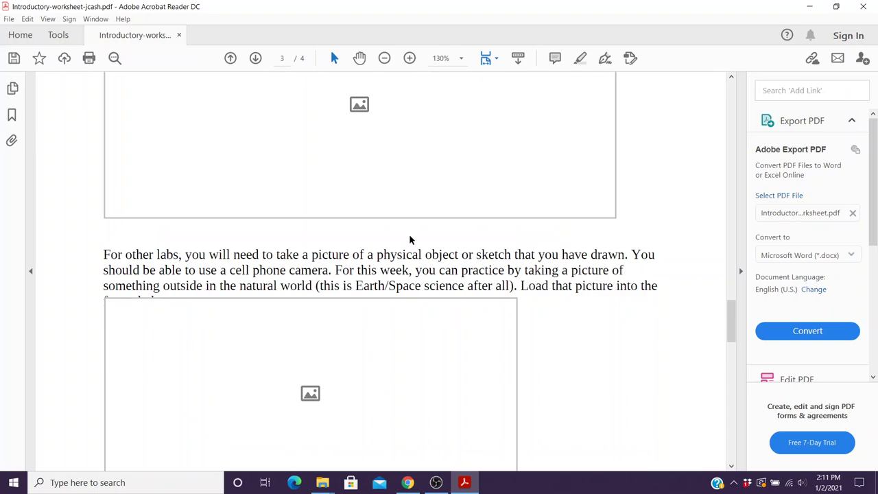
scroll(410, 240, "down", 1)
scroll(410, 239, "up", 3)
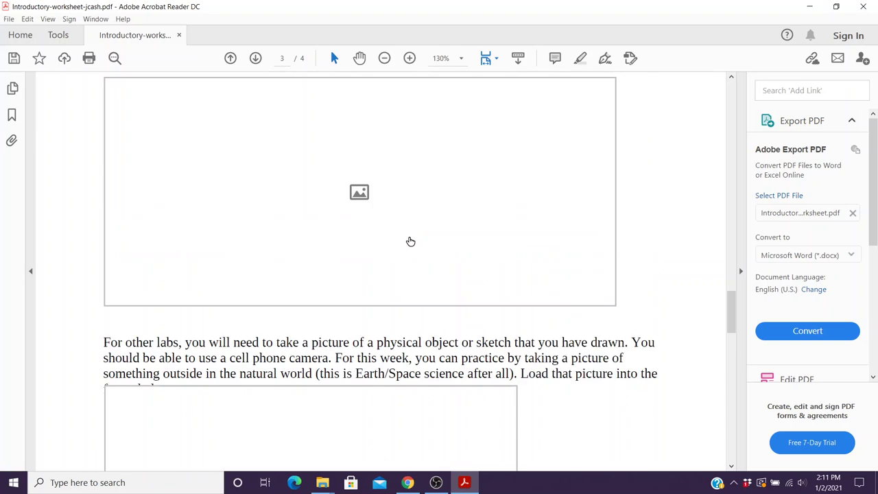
scroll(411, 242, "up", 1)
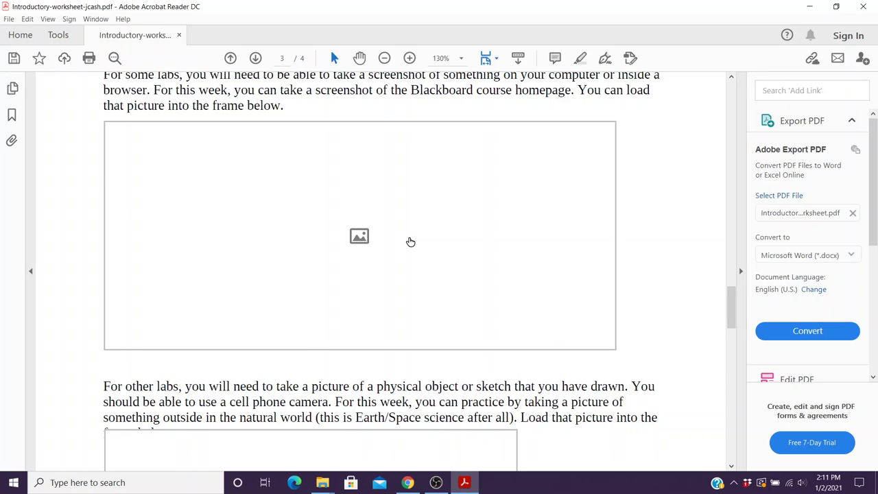
scroll(410, 241, "down", 5)
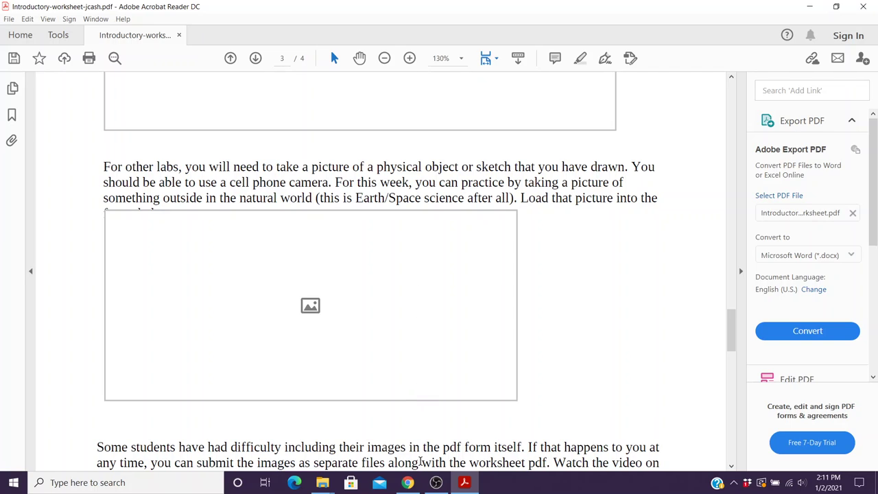
Check the cat photo in Google Photos in Chrome and its saved copy in the Pictures folder, and return to Acrobat Reader.
left_click(408, 486)
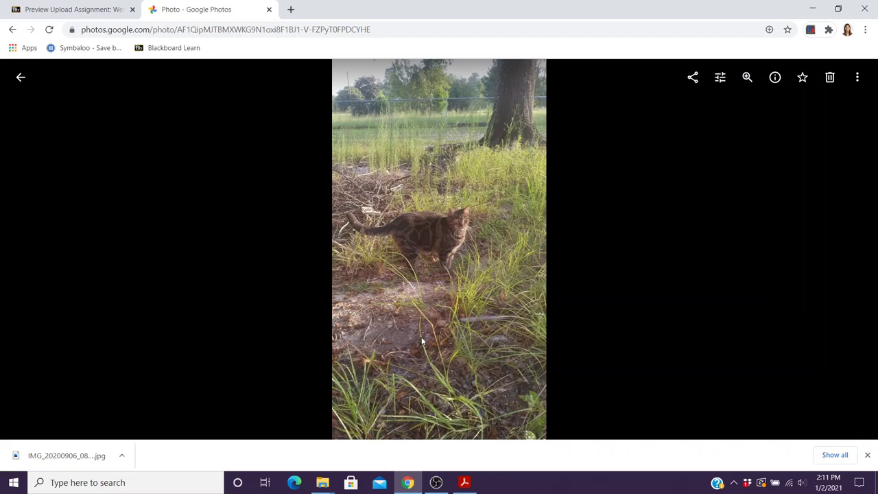
left_click(323, 483)
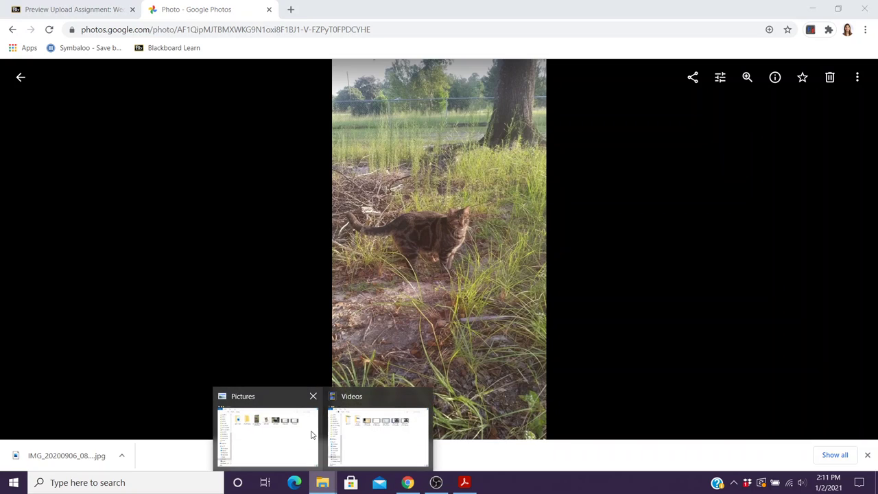
left_click(309, 433)
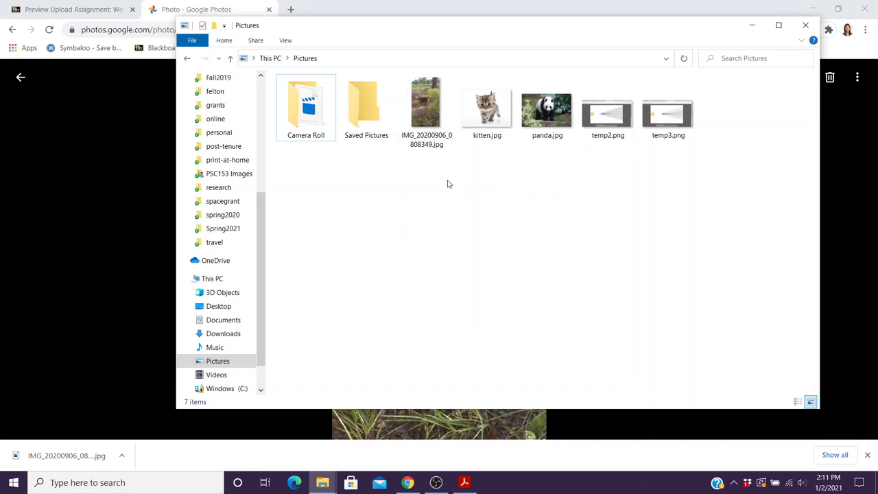
left_click(464, 485)
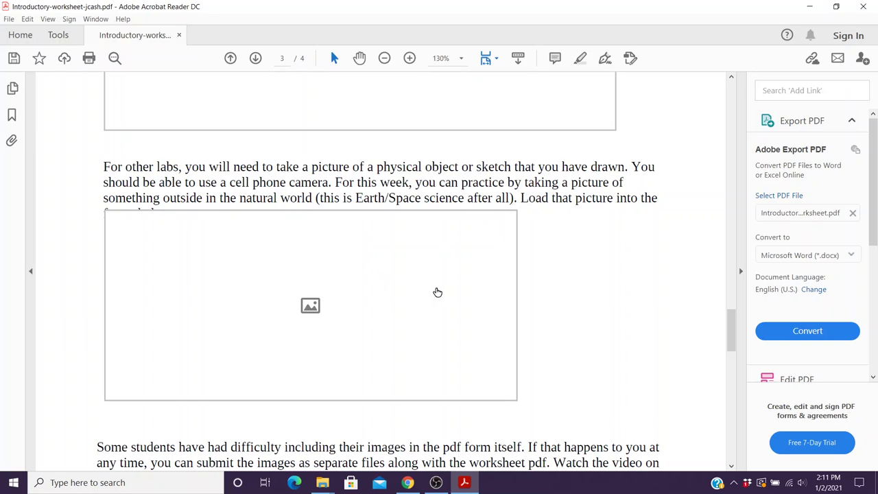
Load IMG_20200906_0808349.jpg from the Pictures folder into the worksheet's frame for the outdoor nature picture.
left_click(324, 314)
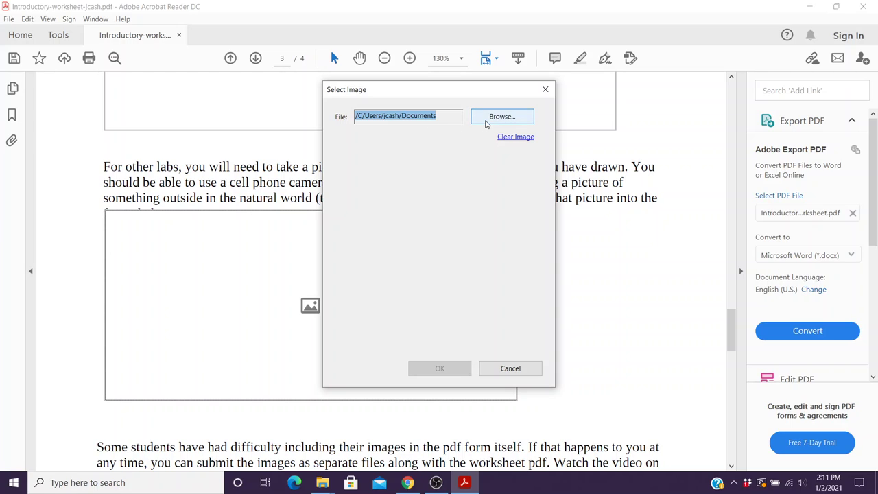
left_click(487, 122)
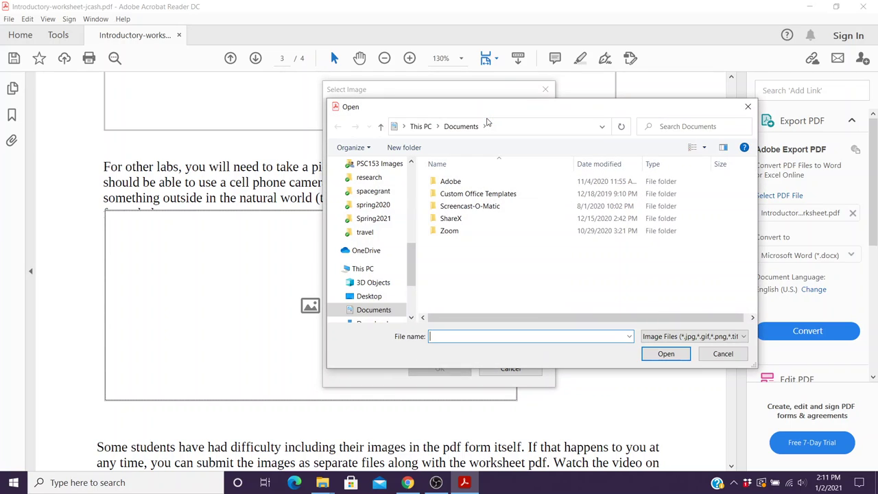
scroll(371, 234, "down", 1)
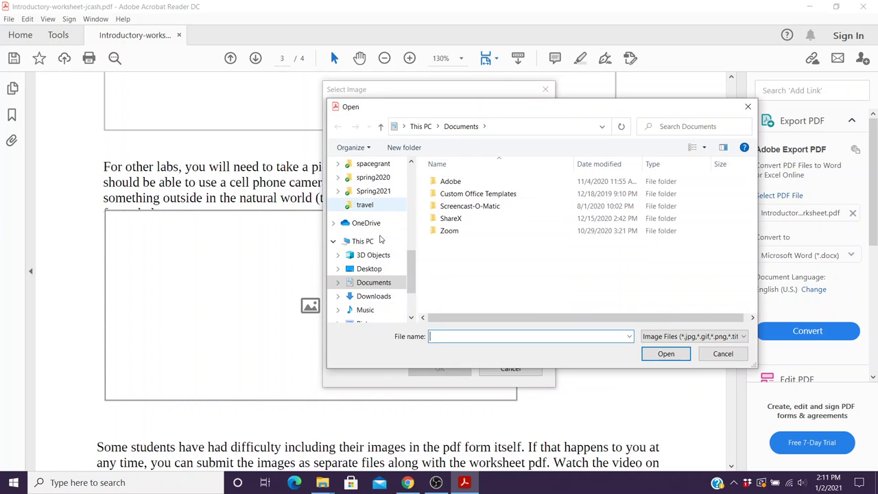
scroll(381, 239, "down", 2)
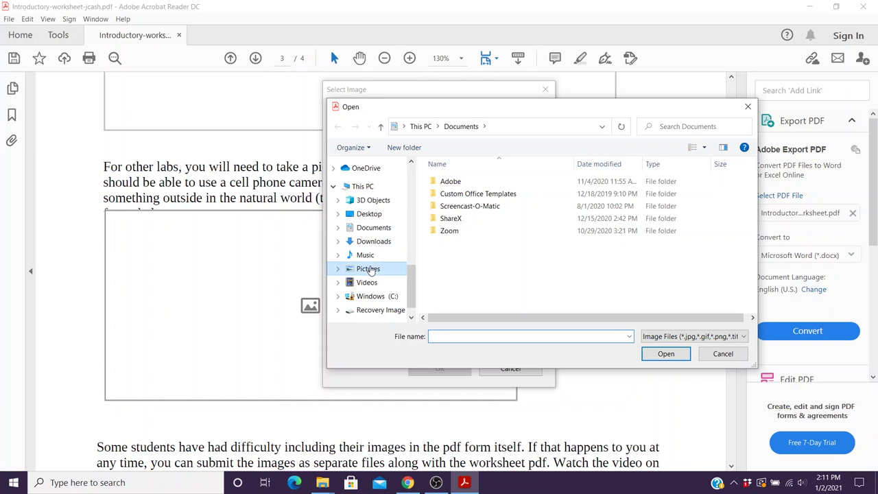
left_click(371, 269)
left_click(589, 206)
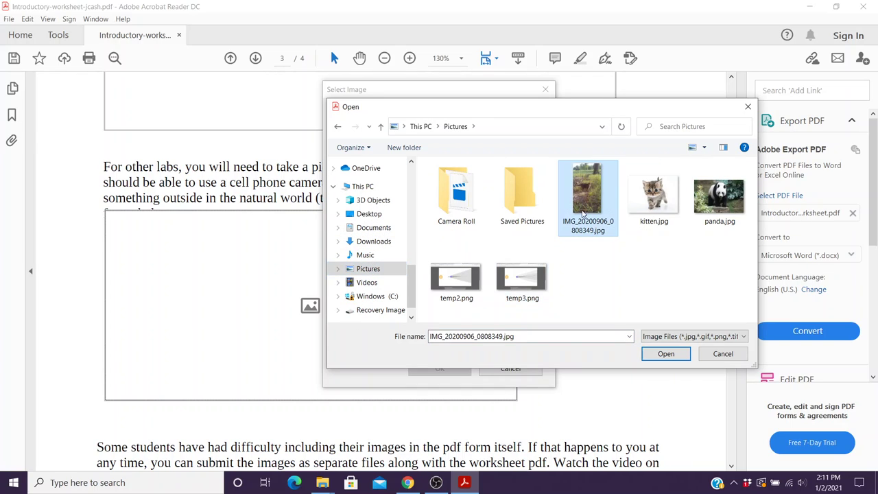
left_click(667, 354)
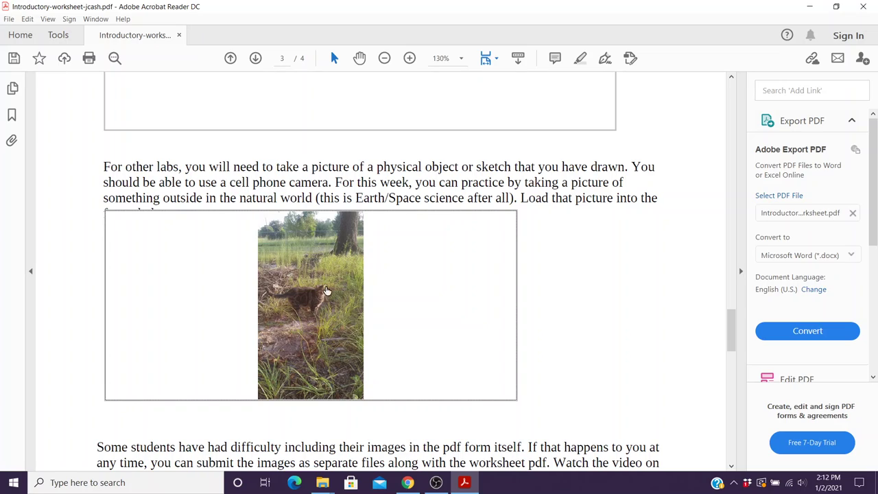
Save the worksheet and tick the checkbox confirming that the video on submitting images was watched.
left_click(13, 59)
scroll(562, 278, "down", 3)
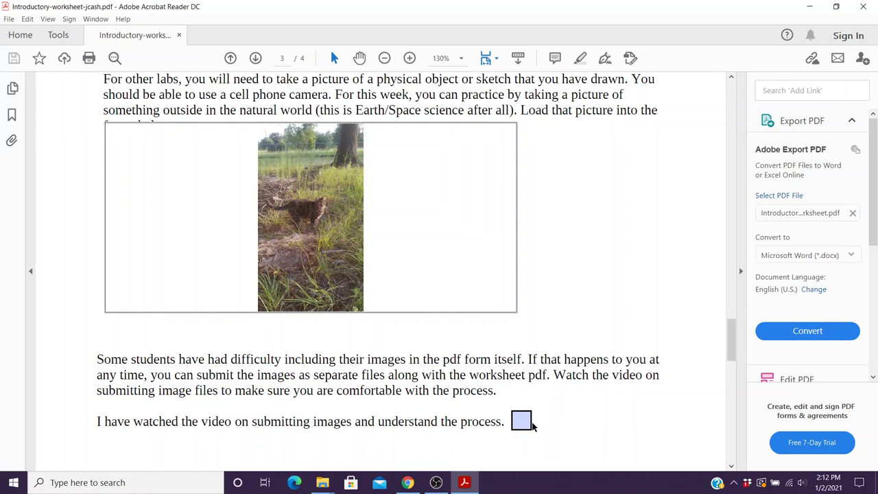
left_click(523, 422)
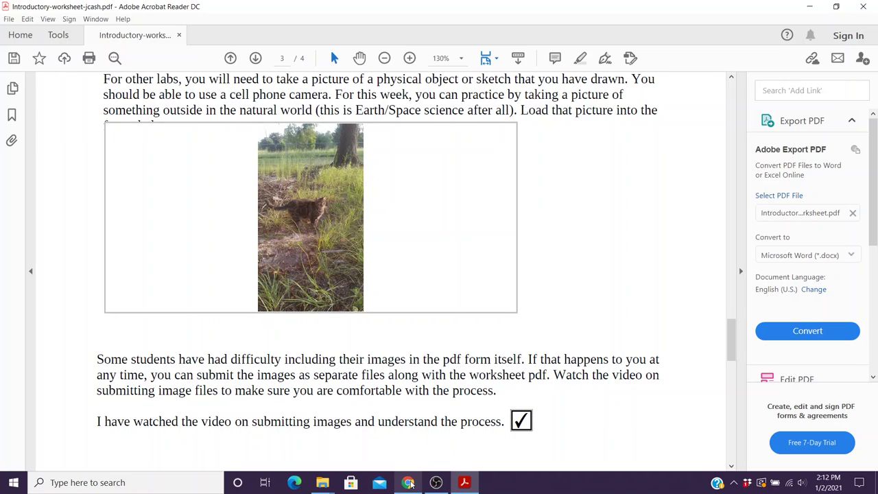
Switch to the Week 1 Blackboard assignment in Chrome and attach the completed introductory worksheet PDF from the Desktop.
mouse_move(410, 484)
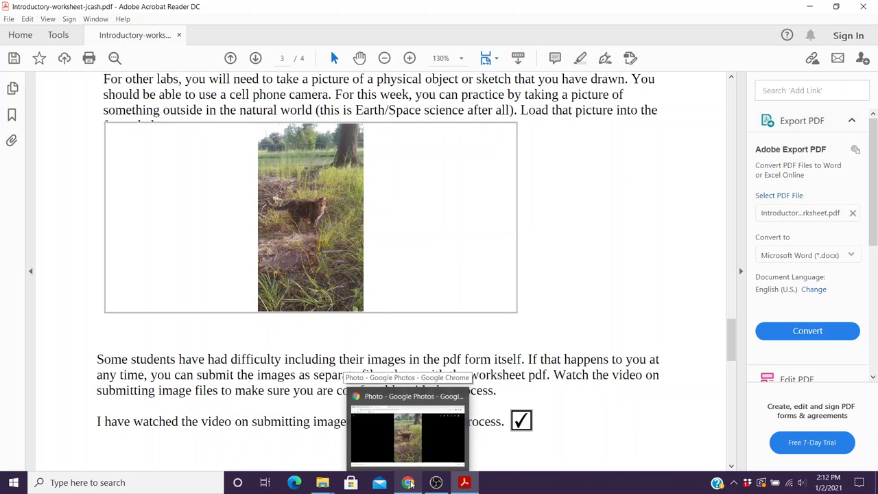
left_click(409, 485)
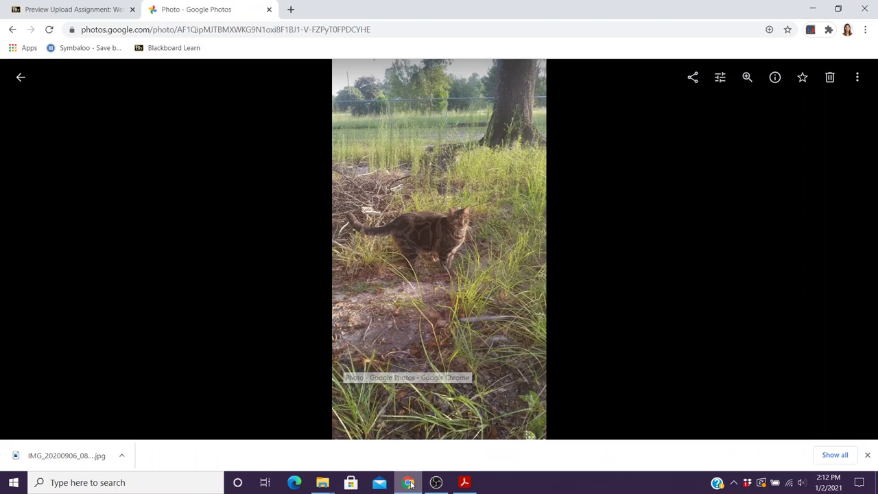
left_click(93, 12)
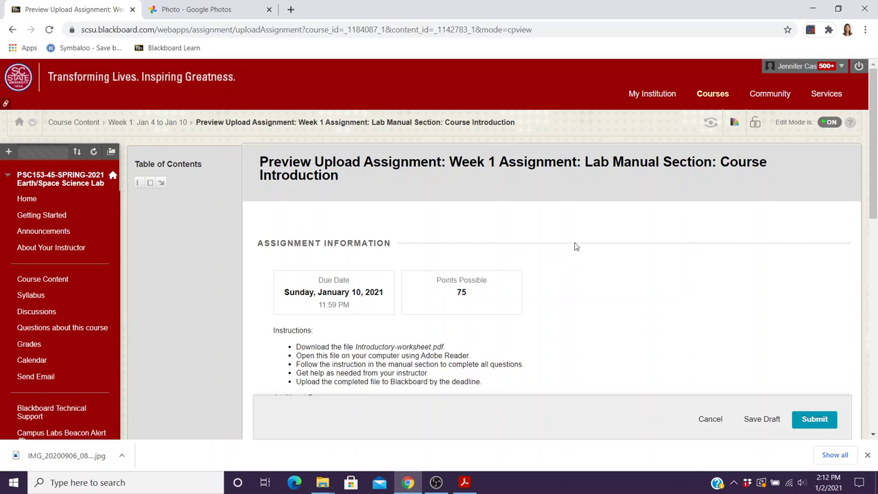
scroll(577, 245, "down", 5)
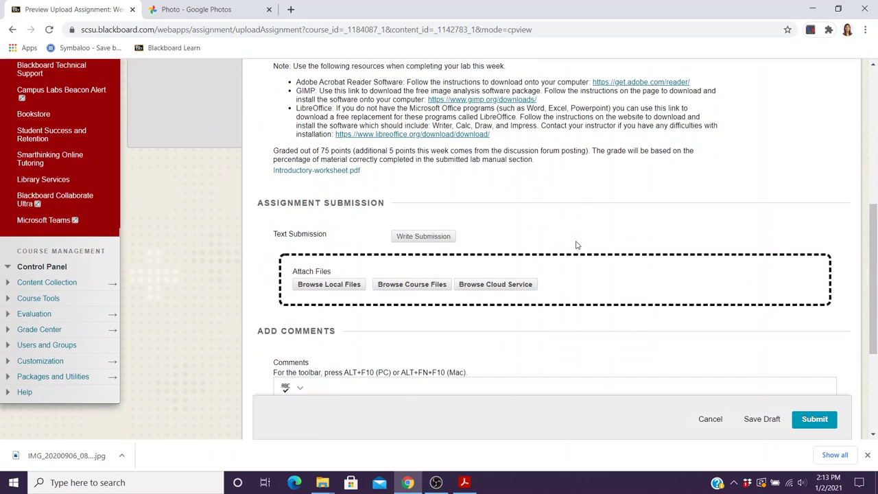
scroll(577, 243, "up", 1)
scroll(575, 240, "down", 2)
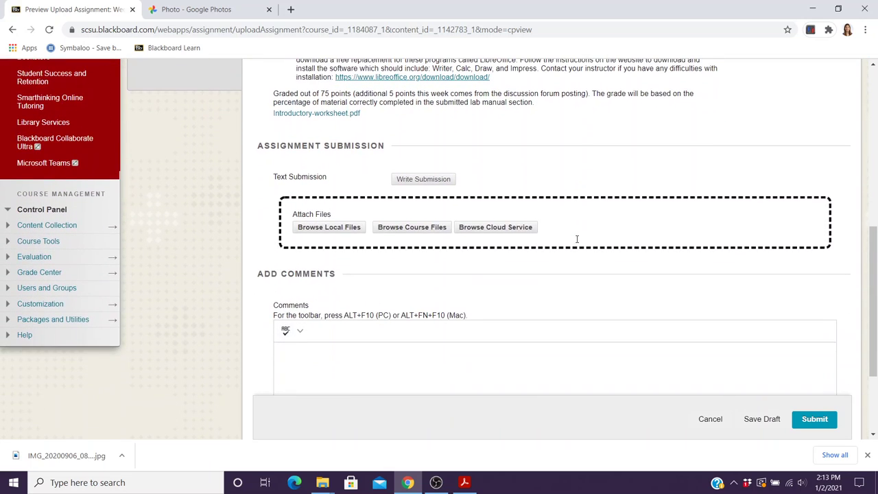
left_click(333, 231)
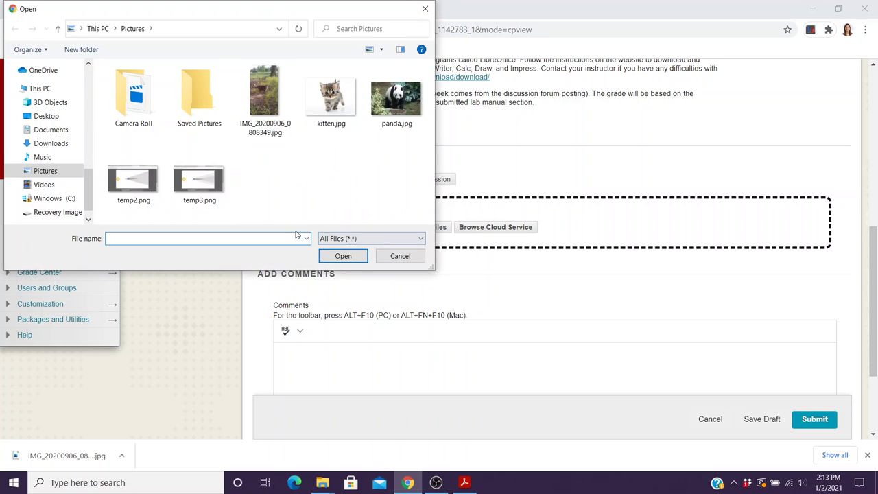
left_click(55, 118)
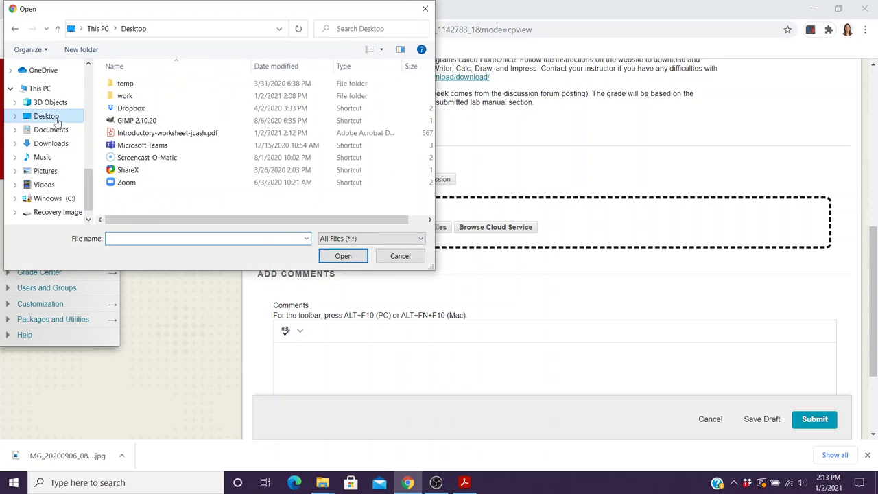
left_click(178, 135)
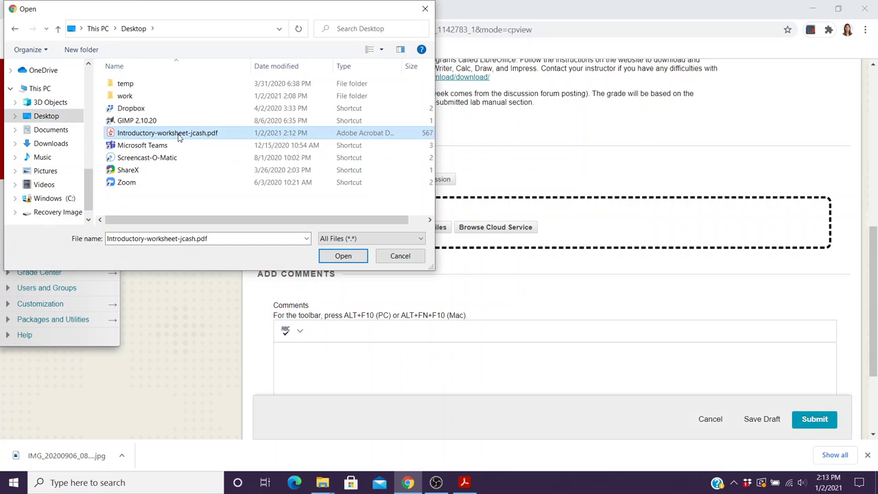
left_click(343, 257)
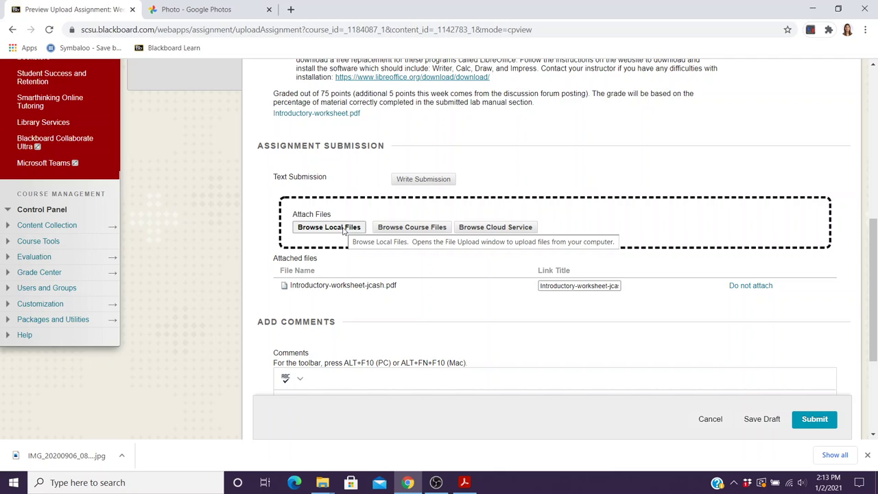
Attach the image IMG_20200906_0808349.jpg from the Pictures folder to the assignment submission as a second local file.
left_click(343, 229)
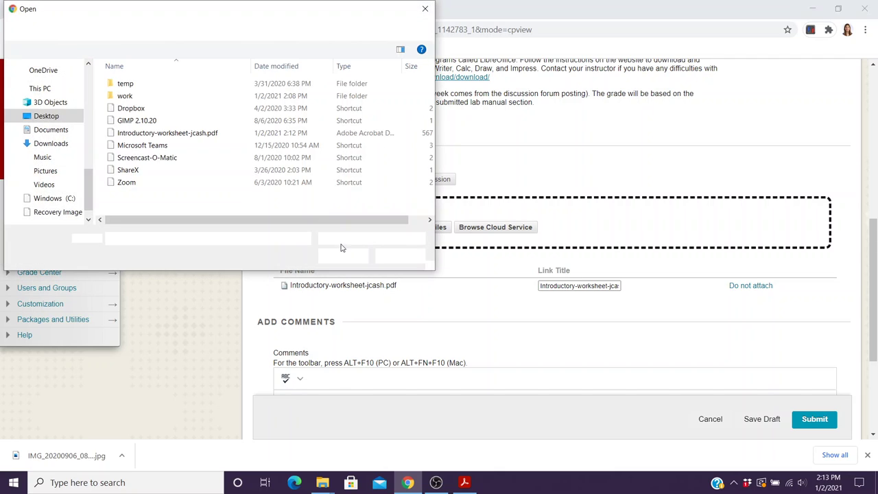
left_click(60, 171)
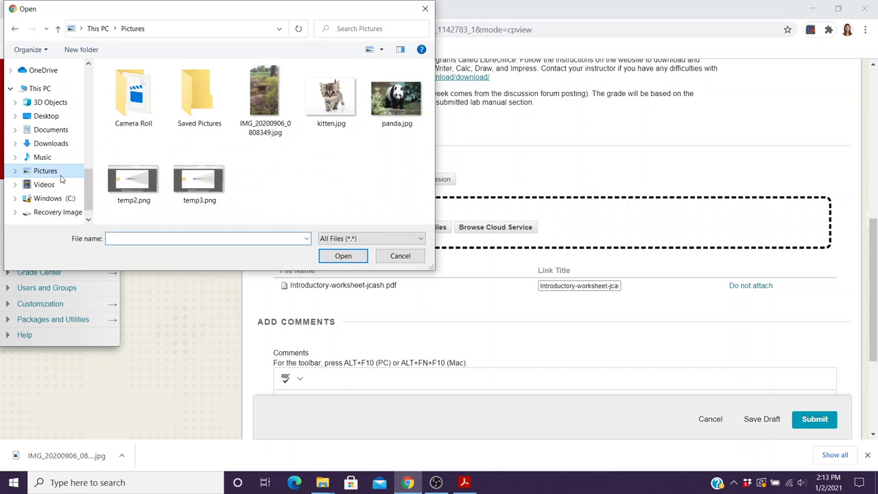
left_click(261, 103)
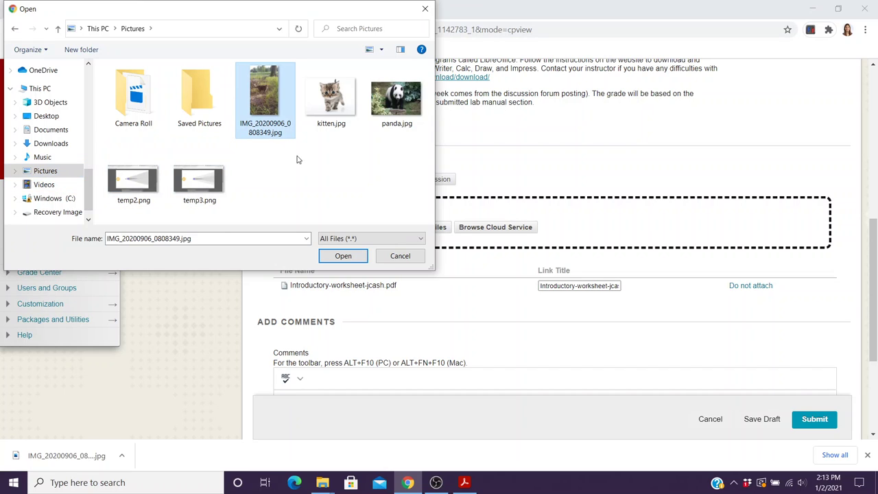
left_click(339, 255)
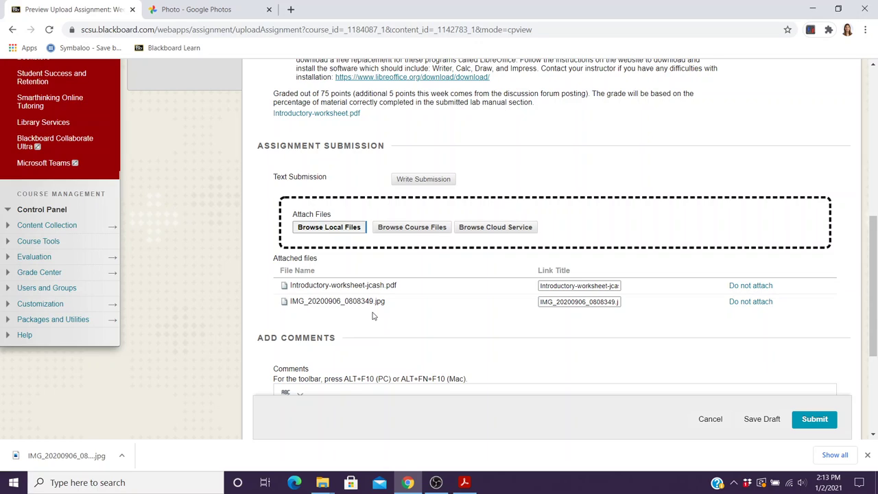
Set the link title of the attached image to nature-picture.jpg.
triple_click(567, 303)
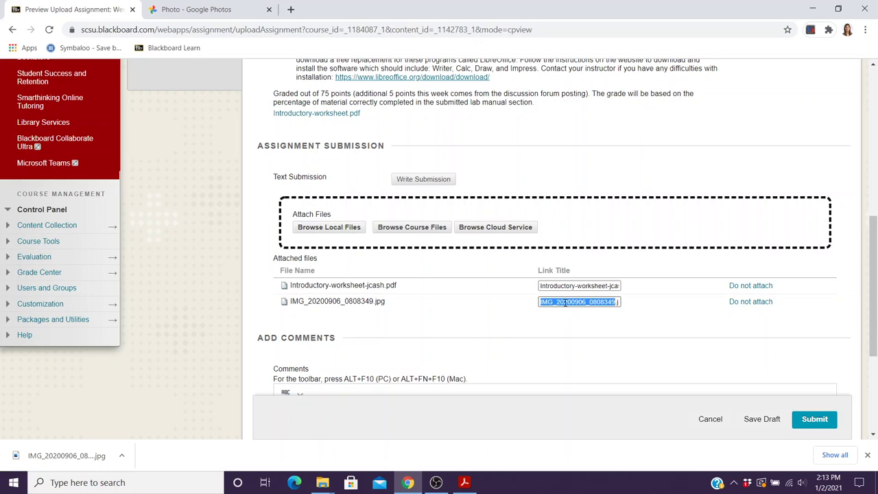
type("nature")
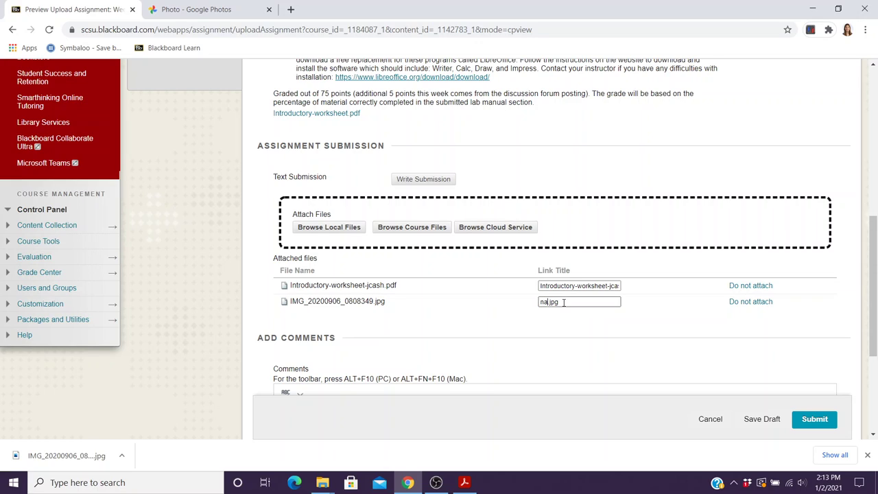
type("-picture")
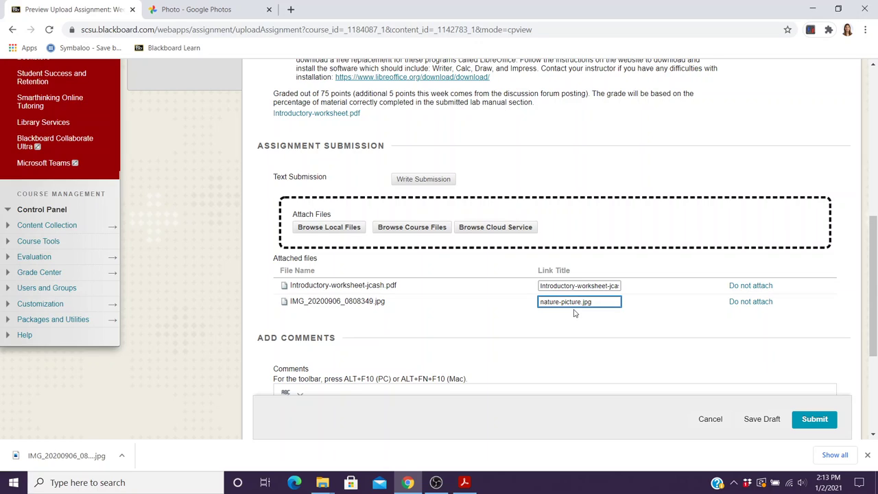
Submit the Week 1 assignment with the attached worksheet and image, and look over the assignment page.
left_click(819, 426)
left_click(820, 421)
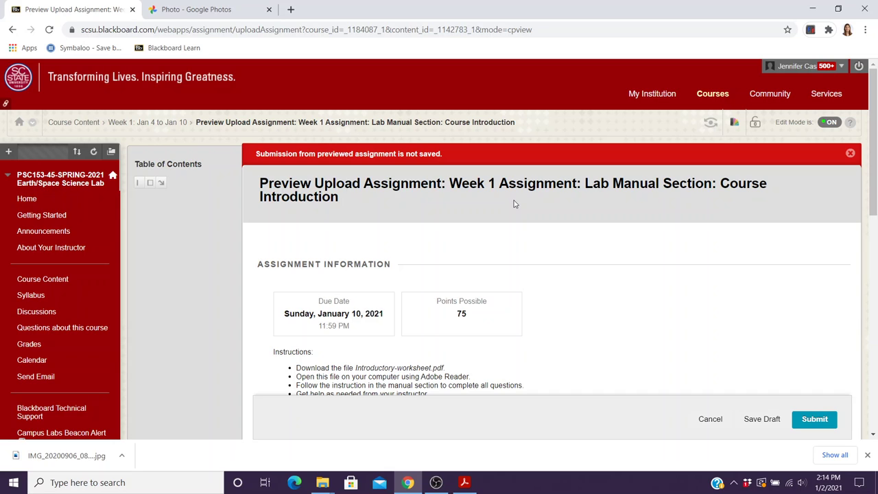
scroll(514, 204, "down", 6)
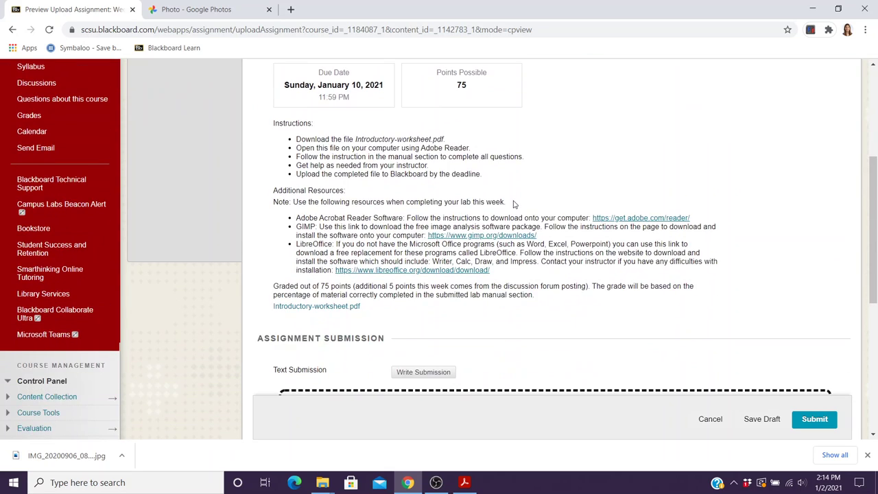